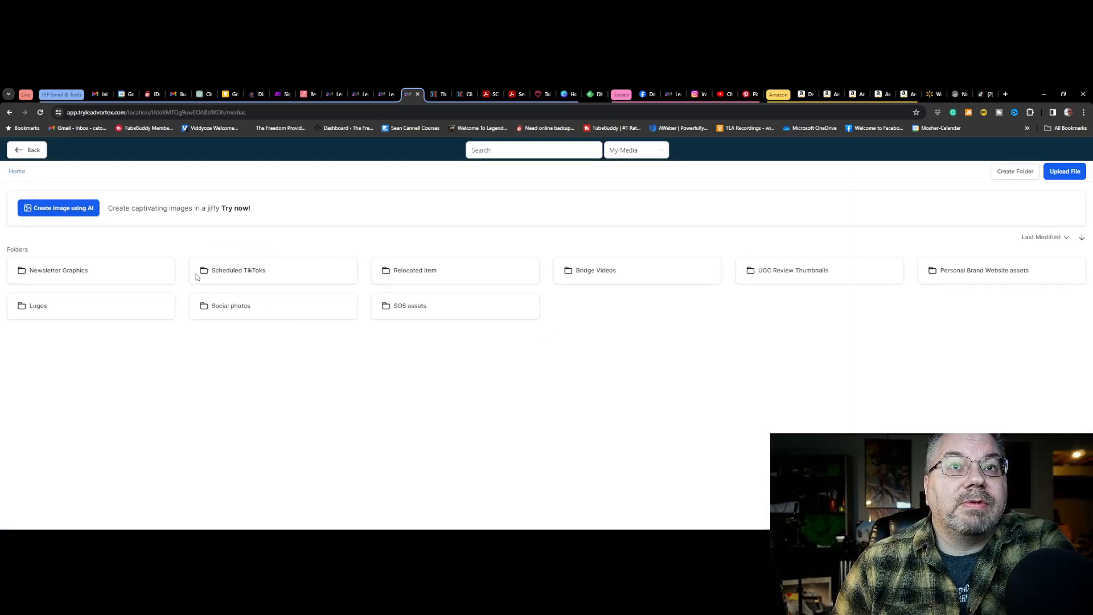
# Open the Scheduled TikToks media folder and get the link of the inconceivable.mp4 video
pyautogui.click(239, 274)
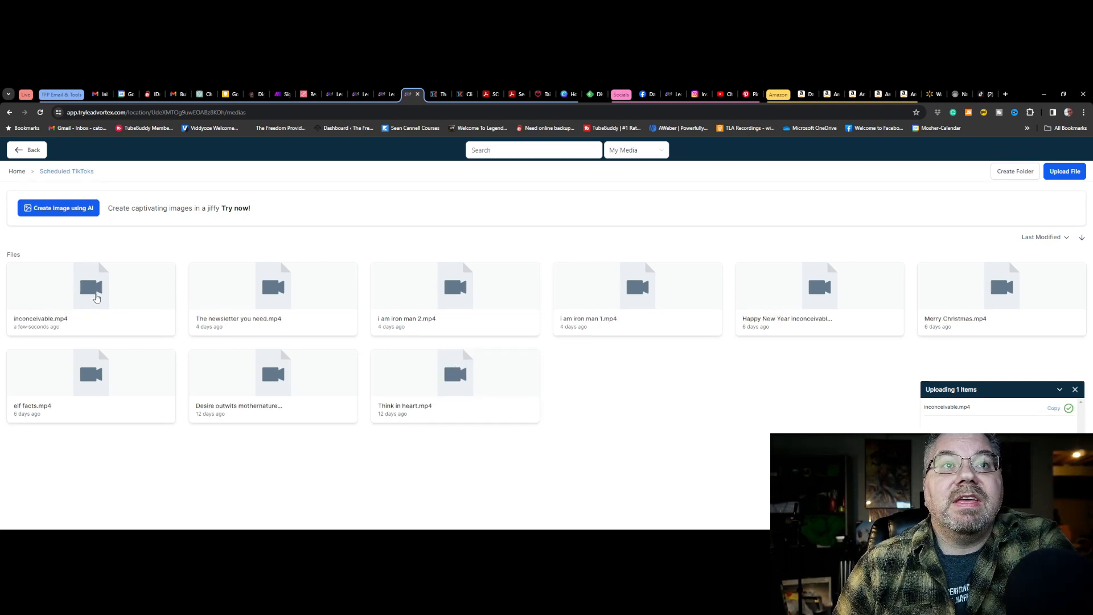
pyautogui.click(96, 297)
pyautogui.rightClick(113, 293)
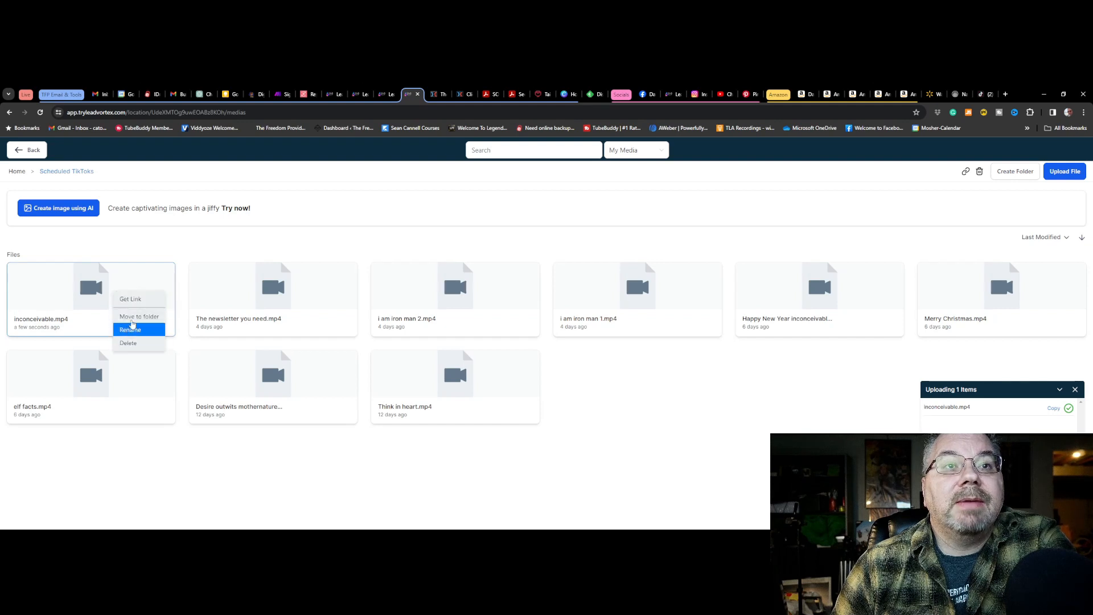
pyautogui.click(131, 300)
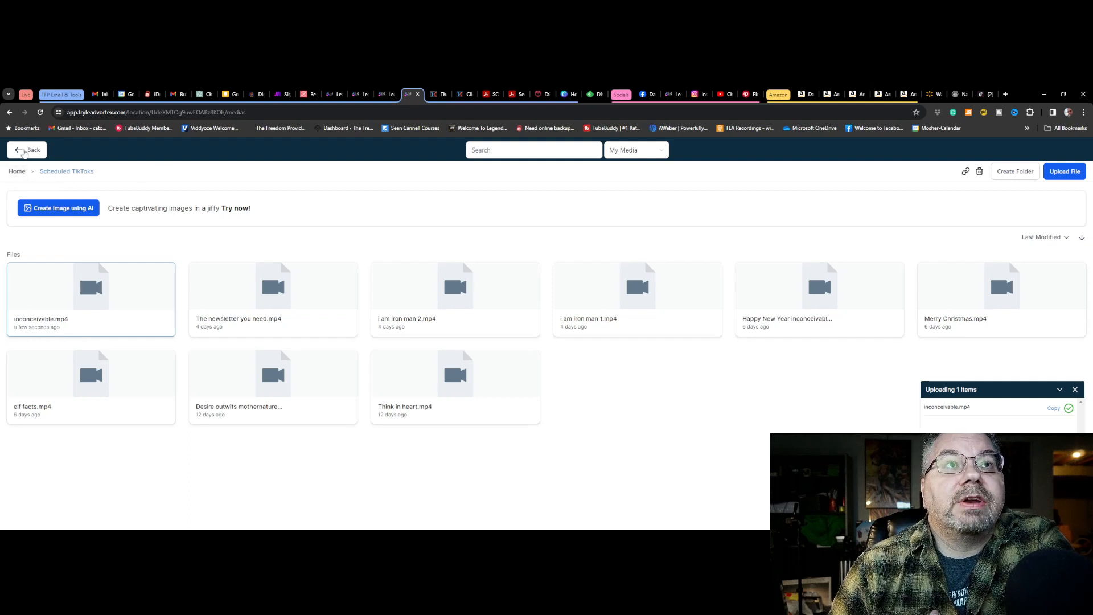
# Leave the media library and settings, and start a new post in the Marketing social planner
pyautogui.click(23, 151)
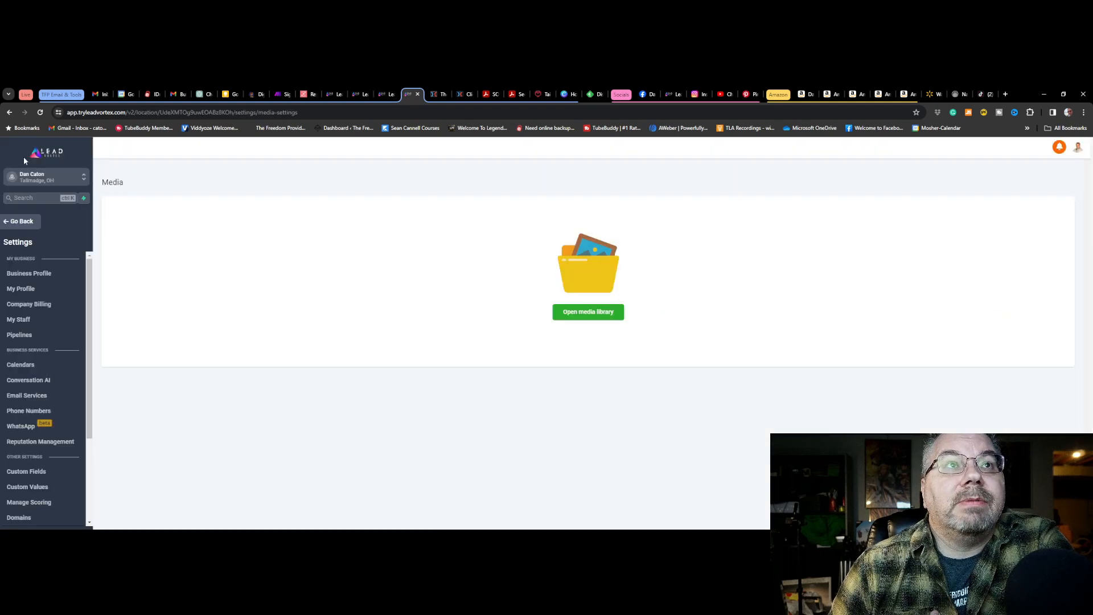
pyautogui.click(23, 222)
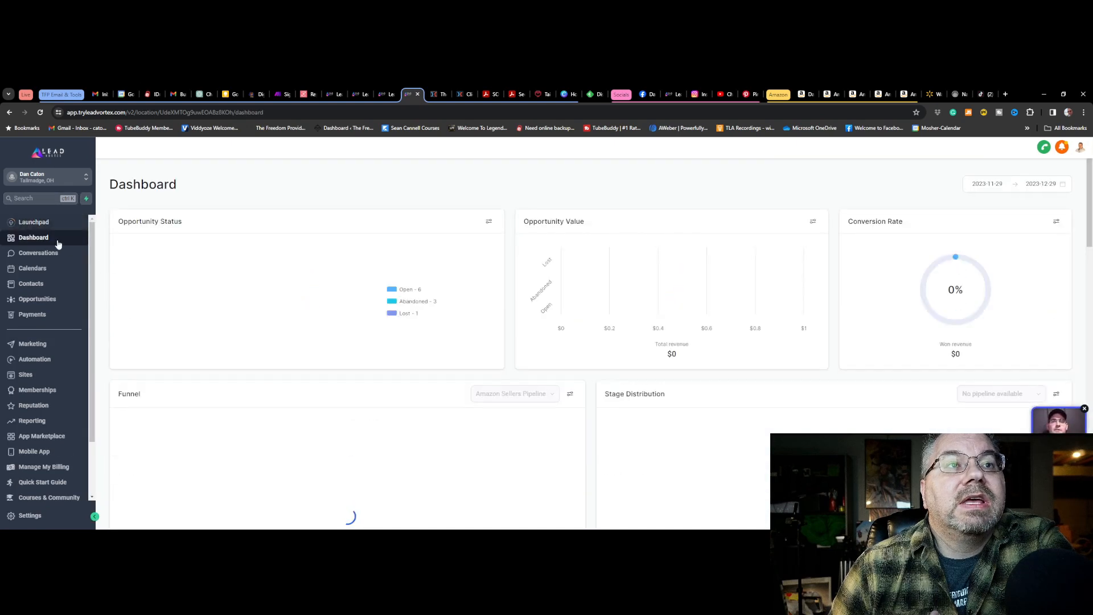
pyautogui.click(38, 345)
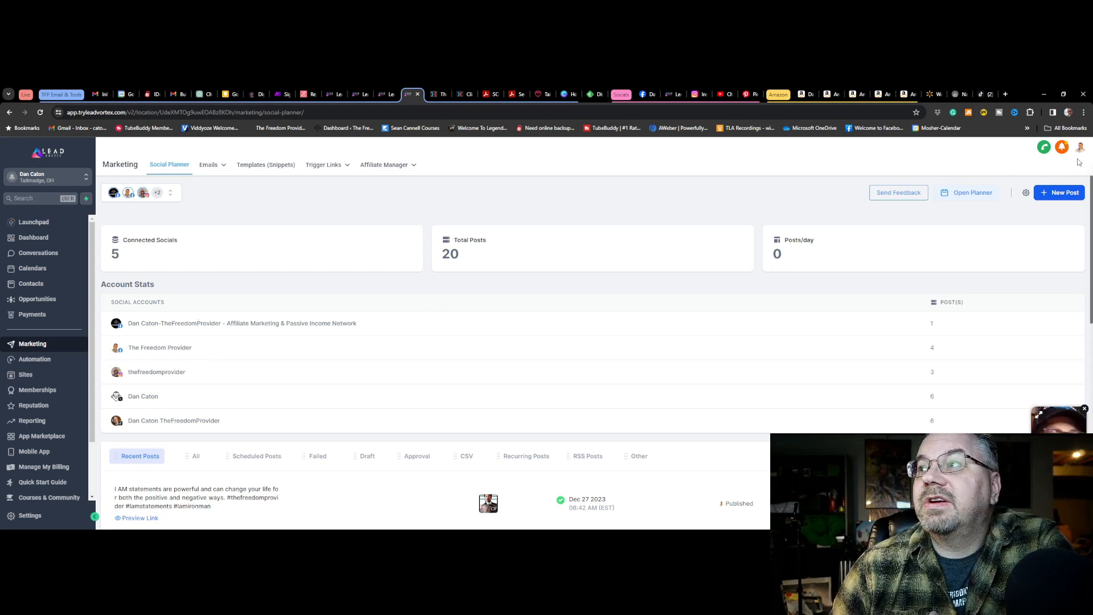
pyautogui.click(1062, 197)
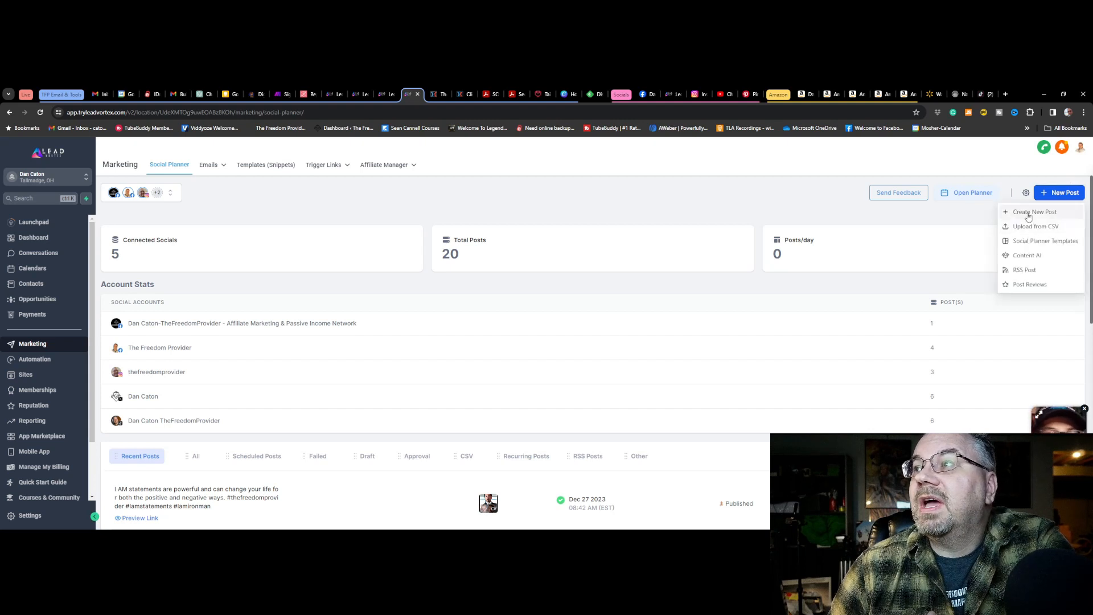
pyautogui.click(1032, 213)
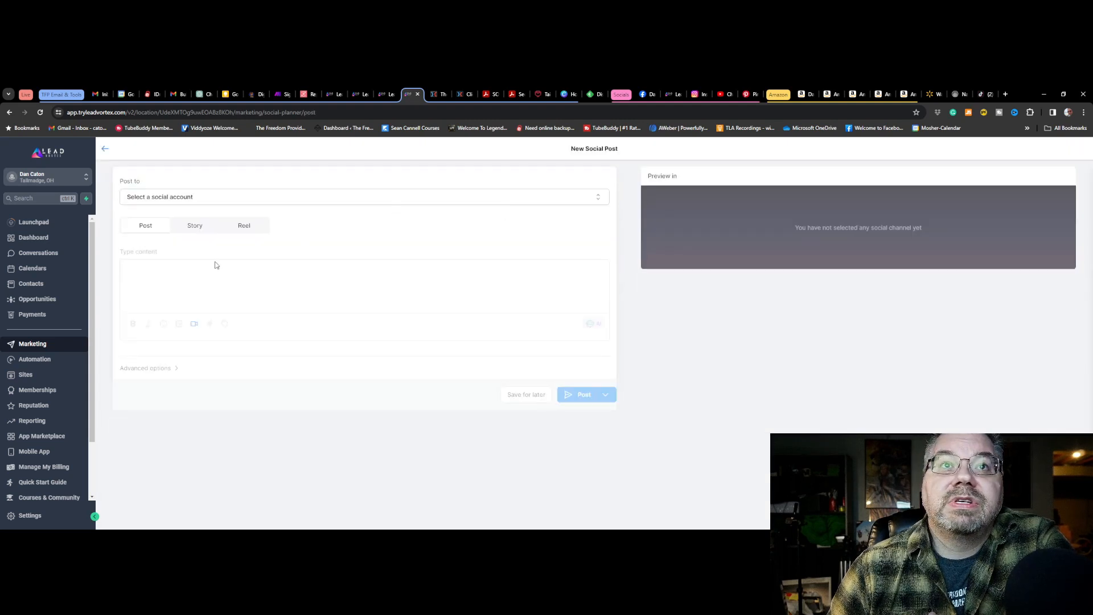
# Choose the TikTok account with TheFreedomProvider in its name as the destination of the post
pyautogui.click(228, 200)
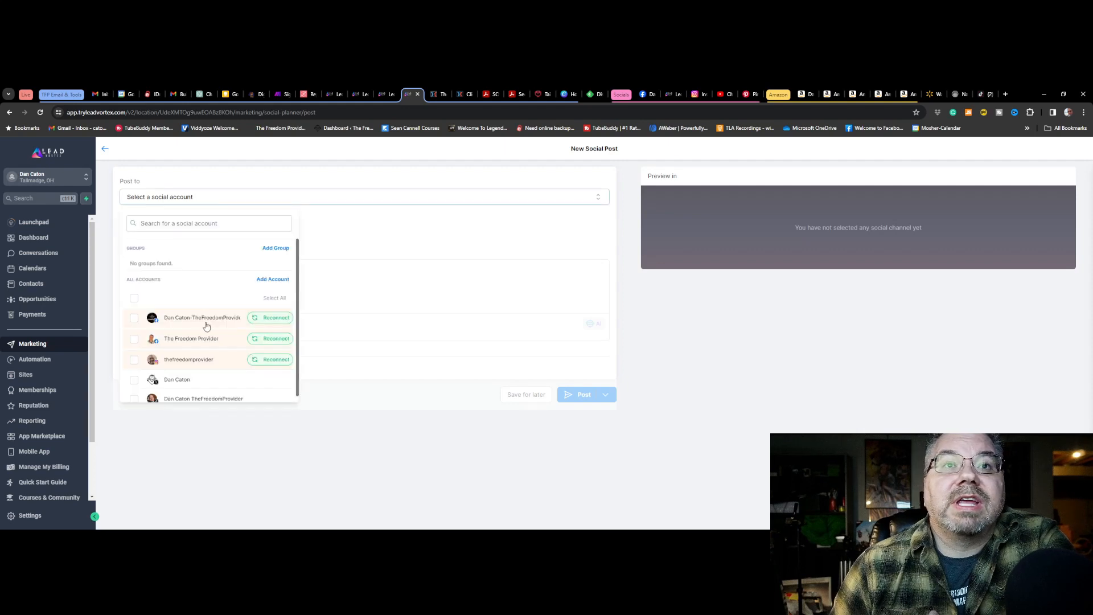
pyautogui.scroll(-1, 207, 326)
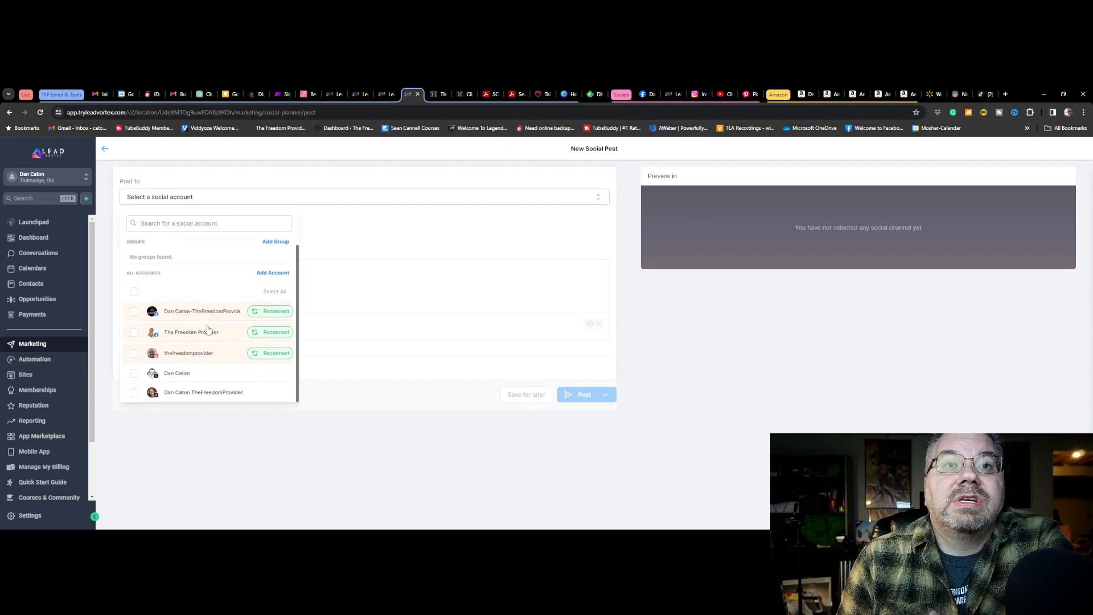
pyautogui.click(134, 395)
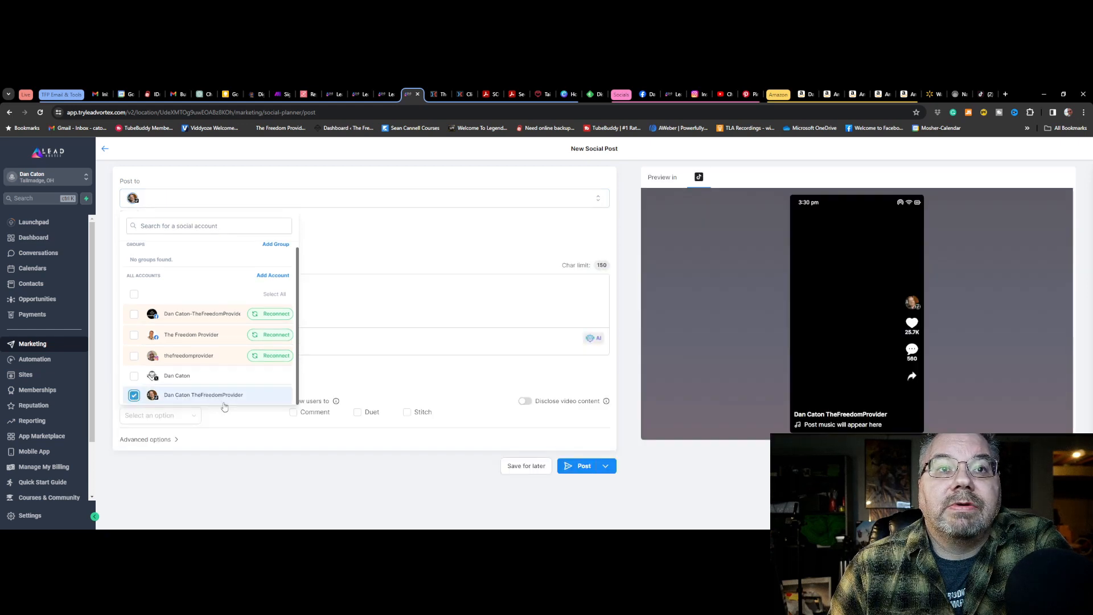
pyautogui.click(418, 263)
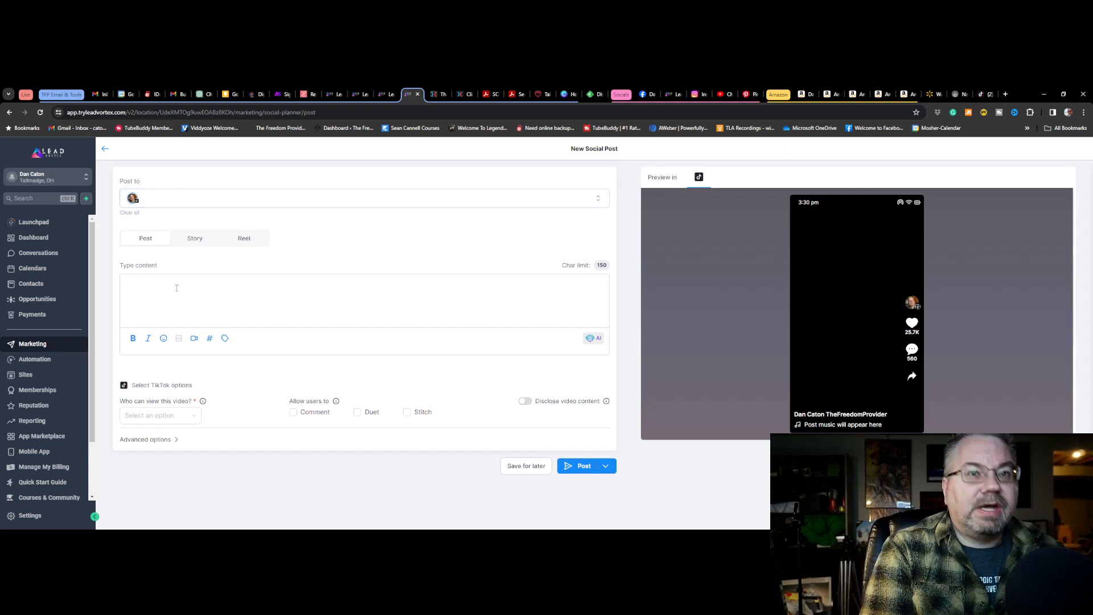
# Write "Inconceivable Newsletter!!" as the content of the post
pyautogui.write('Incon')
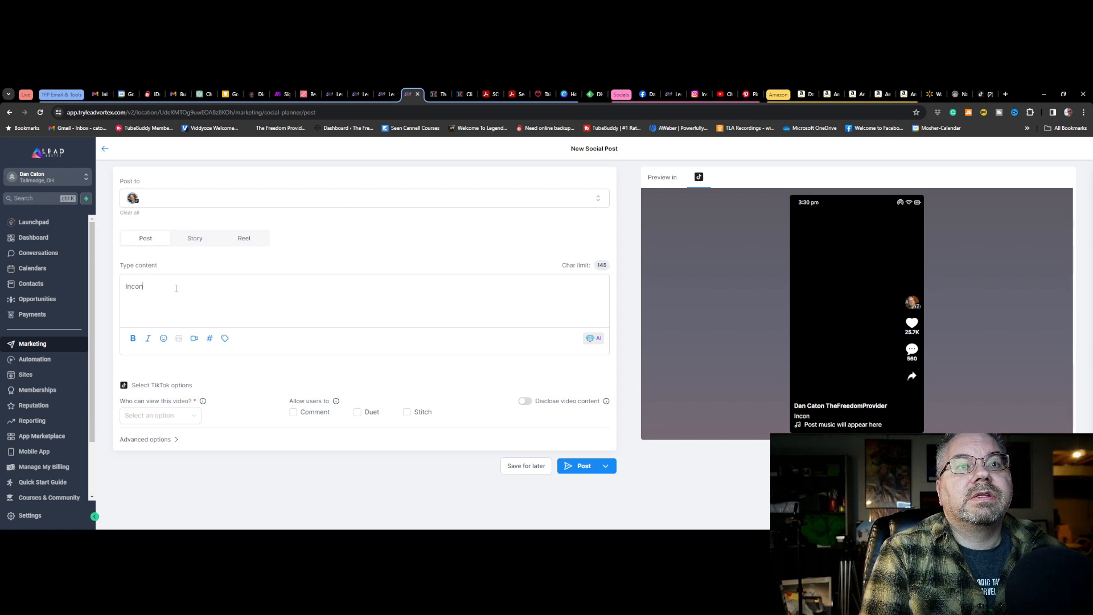
pyautogui.write('cei')
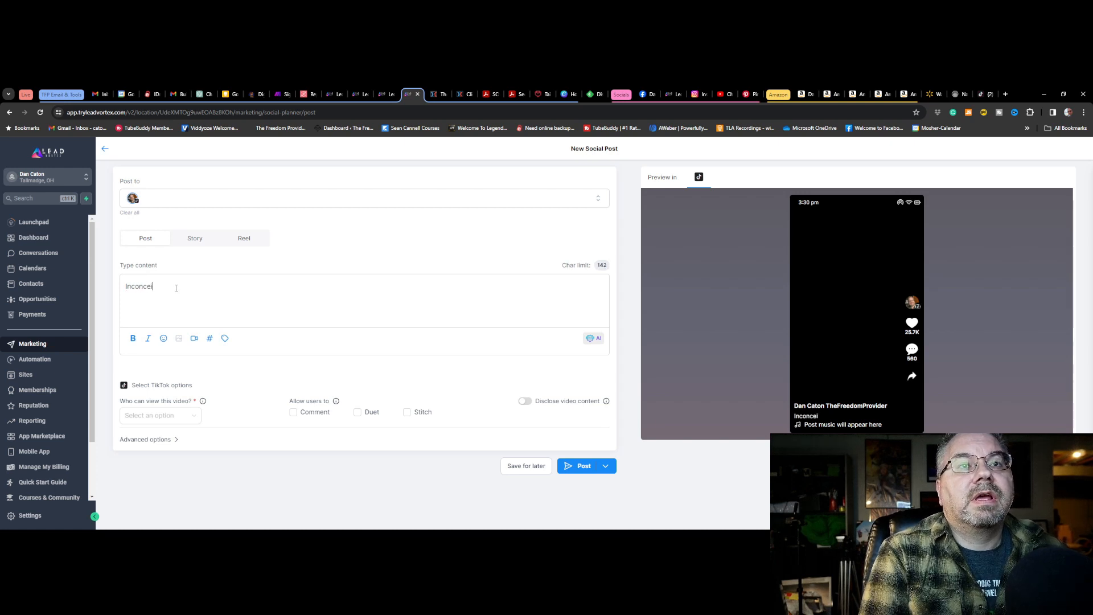
pyautogui.write('vable')
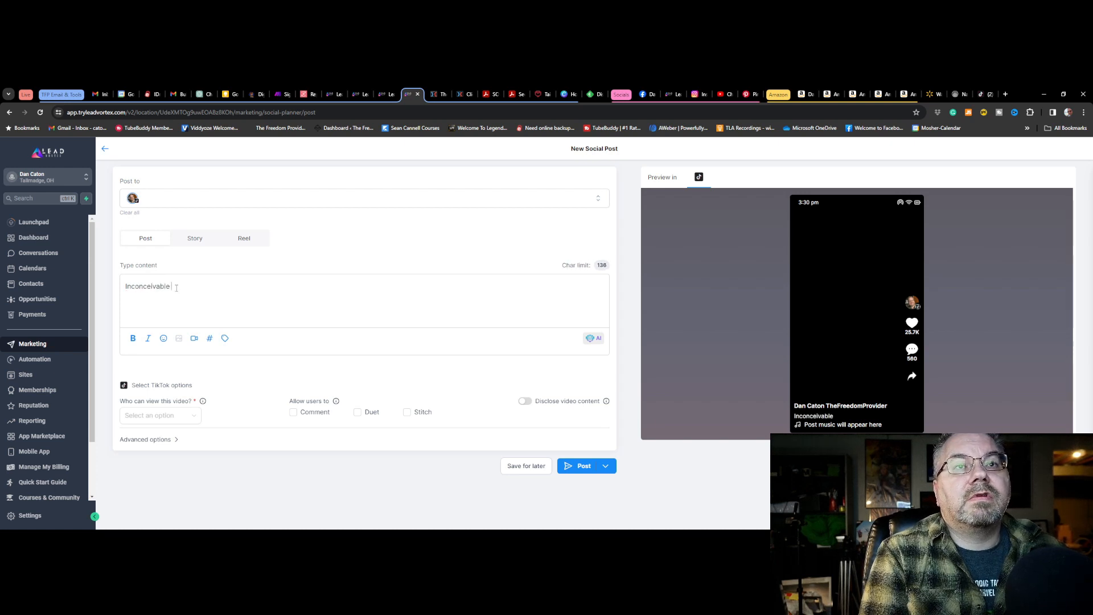
pyautogui.write(' New')
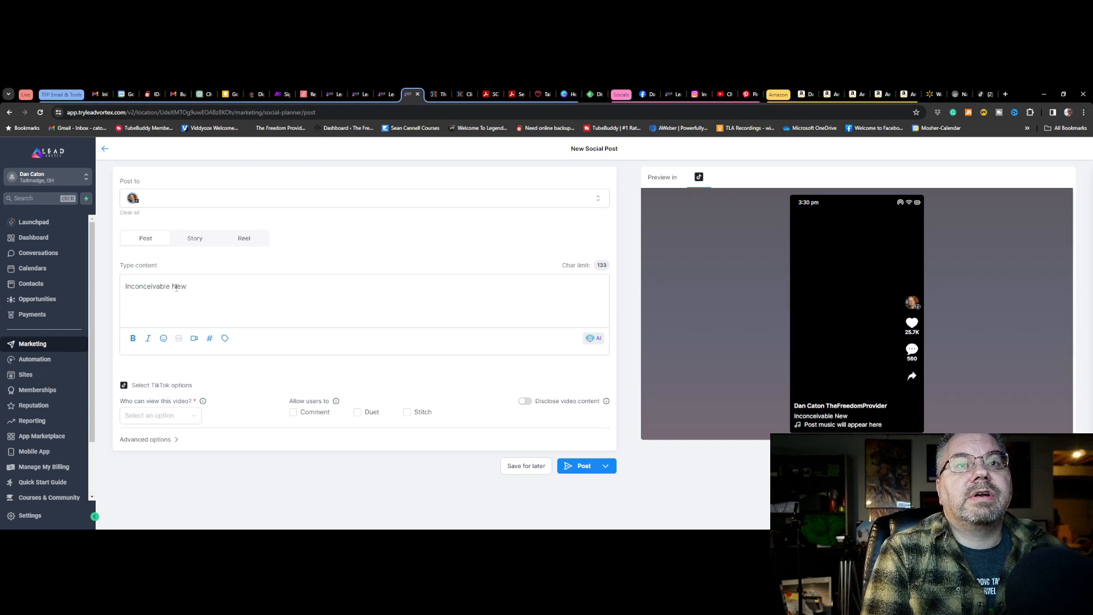
pyautogui.write('sletter!!')
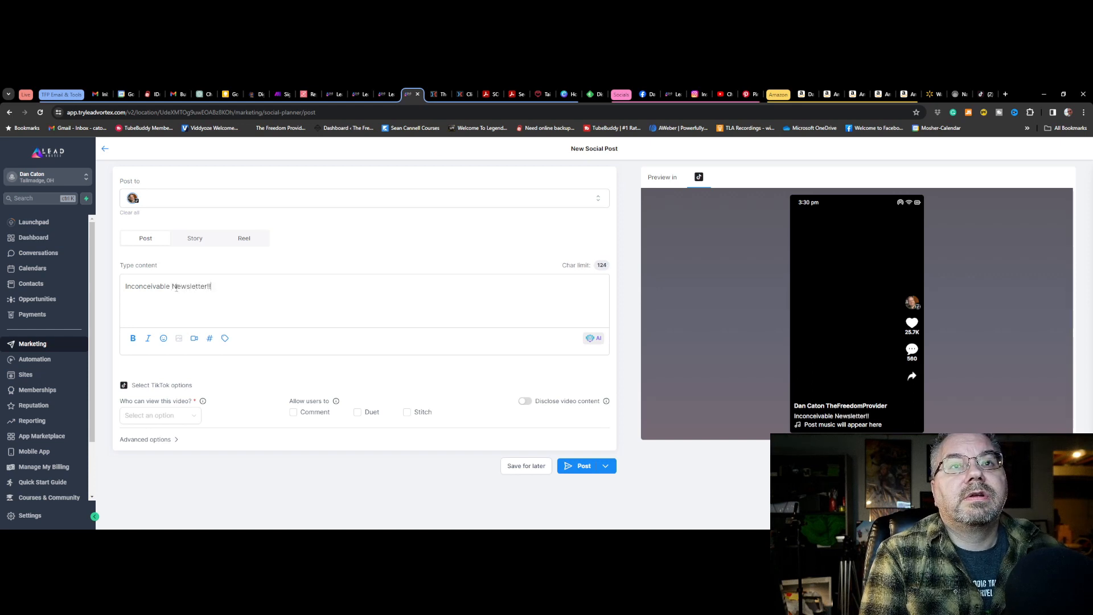
# Attach the inconceivable.mp4 video from the Scheduled TikToks folder to the post
pyautogui.click(193, 338)
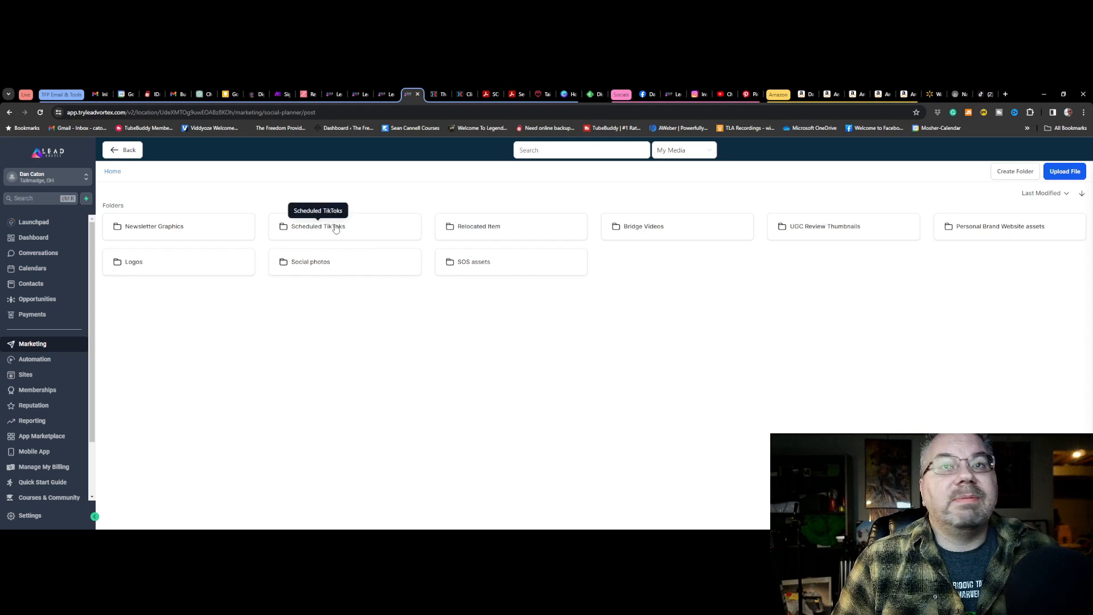
pyautogui.click(336, 228)
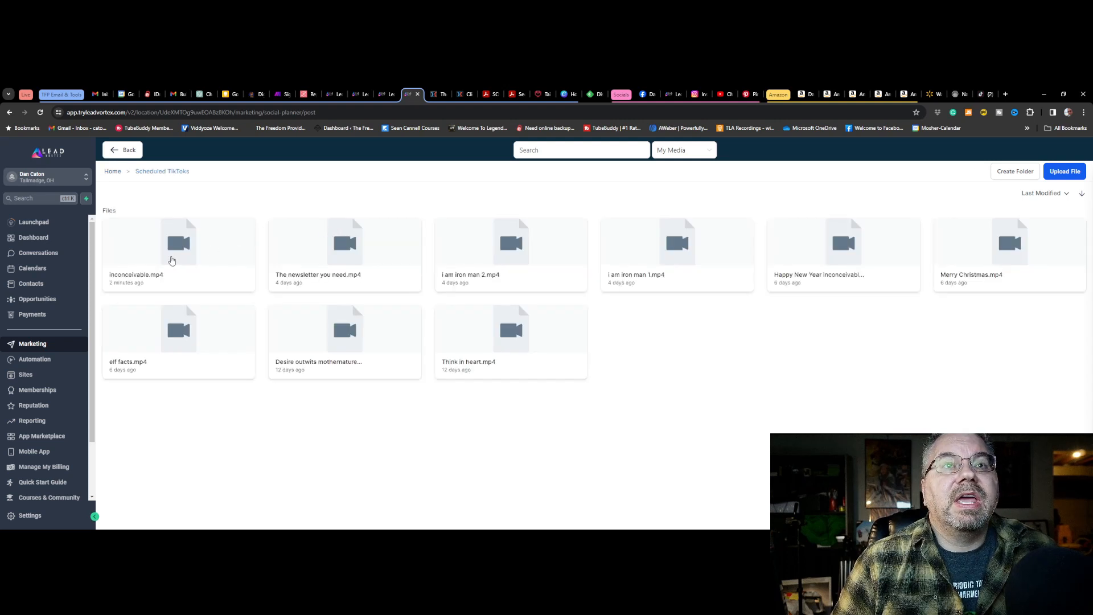
pyautogui.click(171, 260)
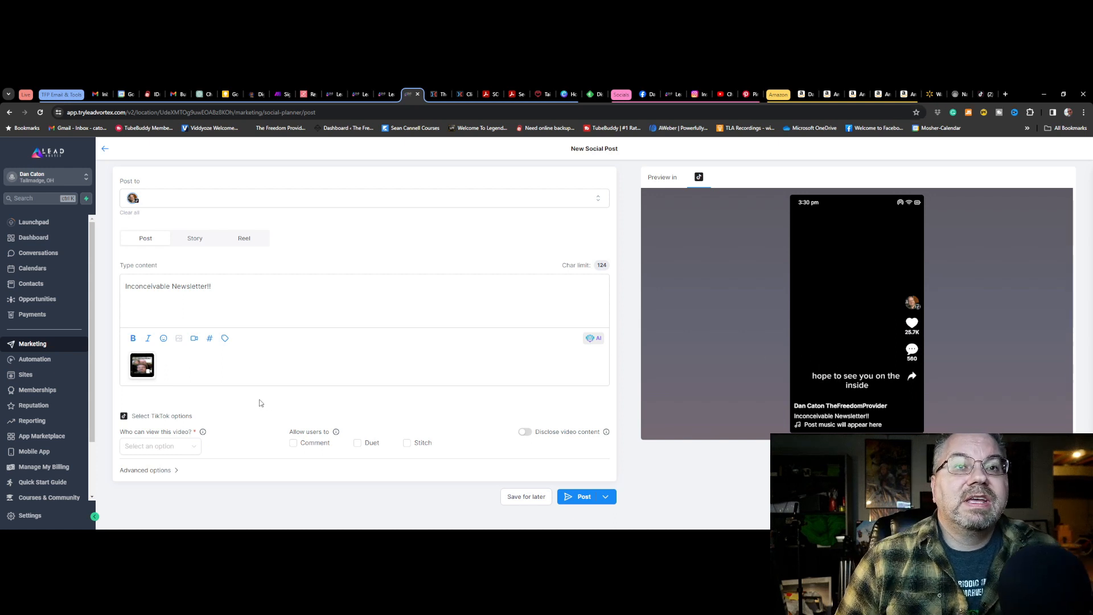
# Append the saved hashtag set thefreedomprovider to the post content
pyautogui.click(210, 338)
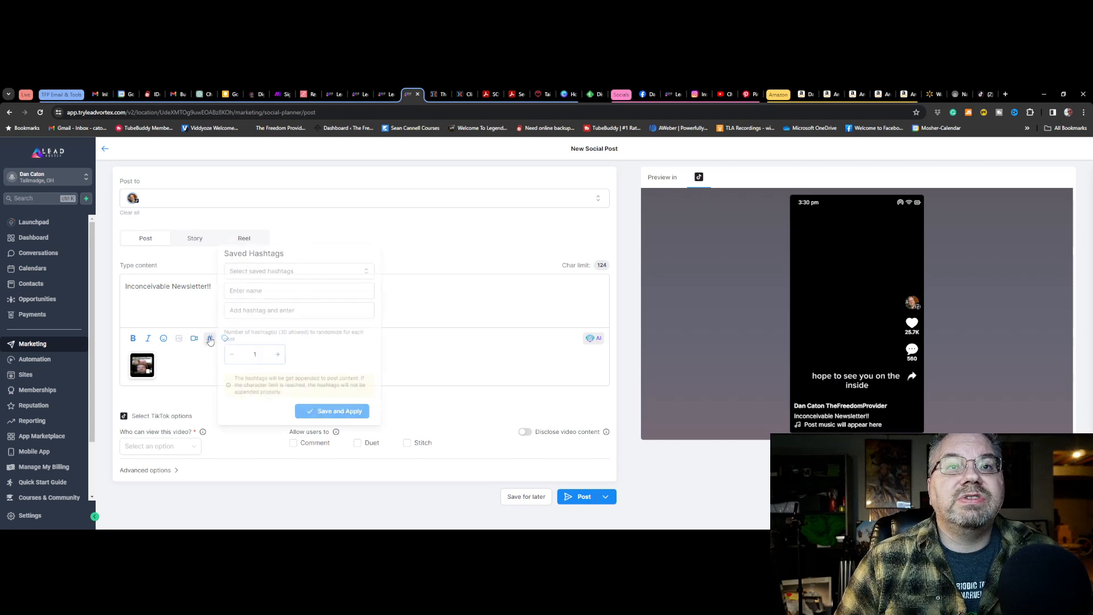
pyautogui.click(260, 271)
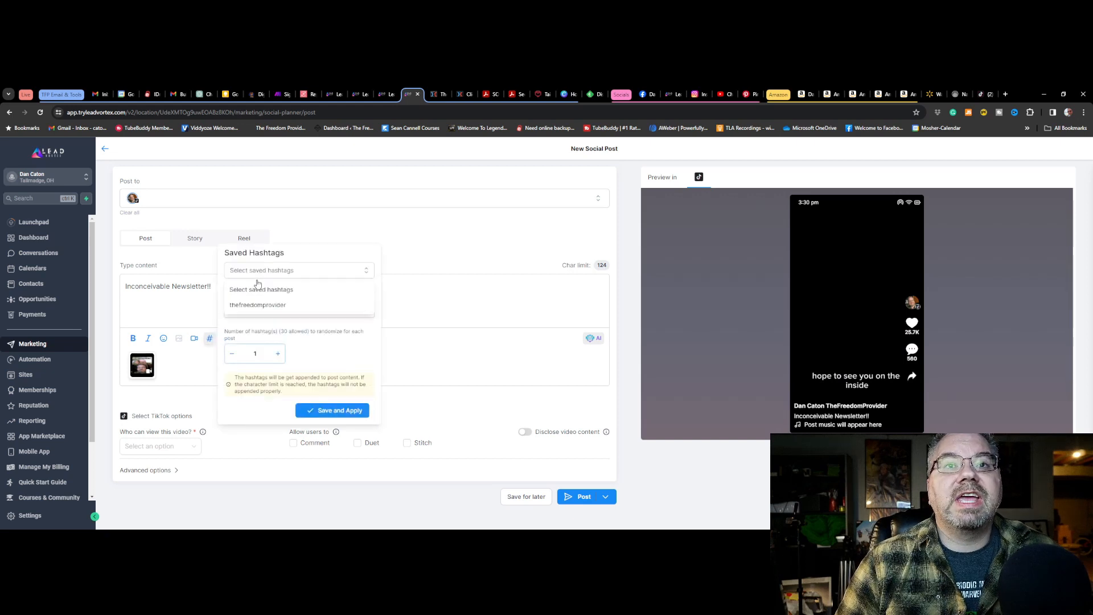
pyautogui.click(247, 309)
pyautogui.click(354, 419)
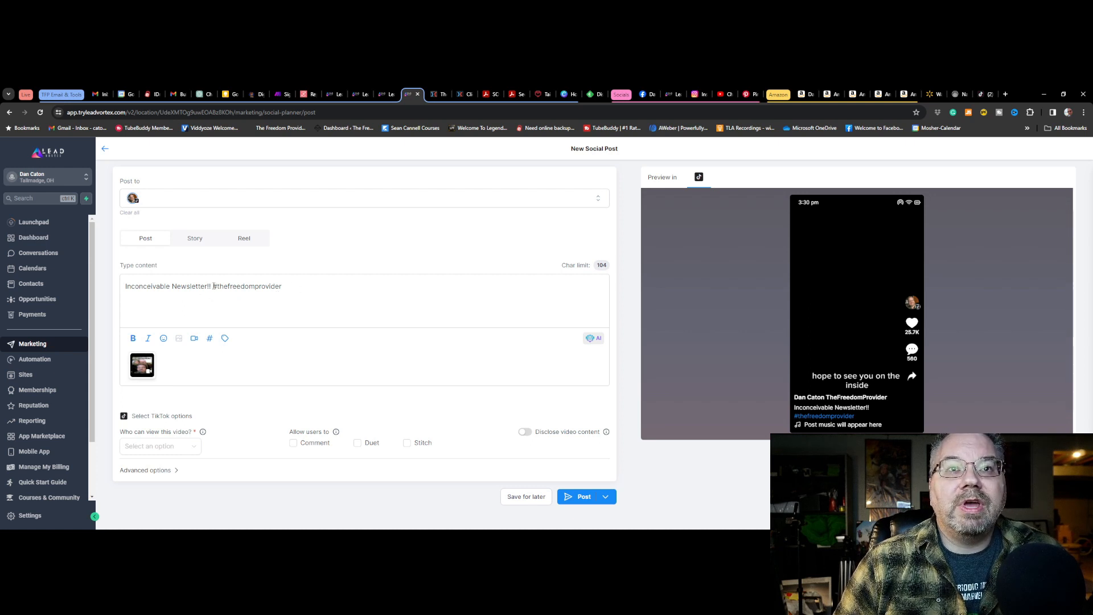
pyautogui.moveTo(213, 286); pyautogui.dragTo(289, 287)
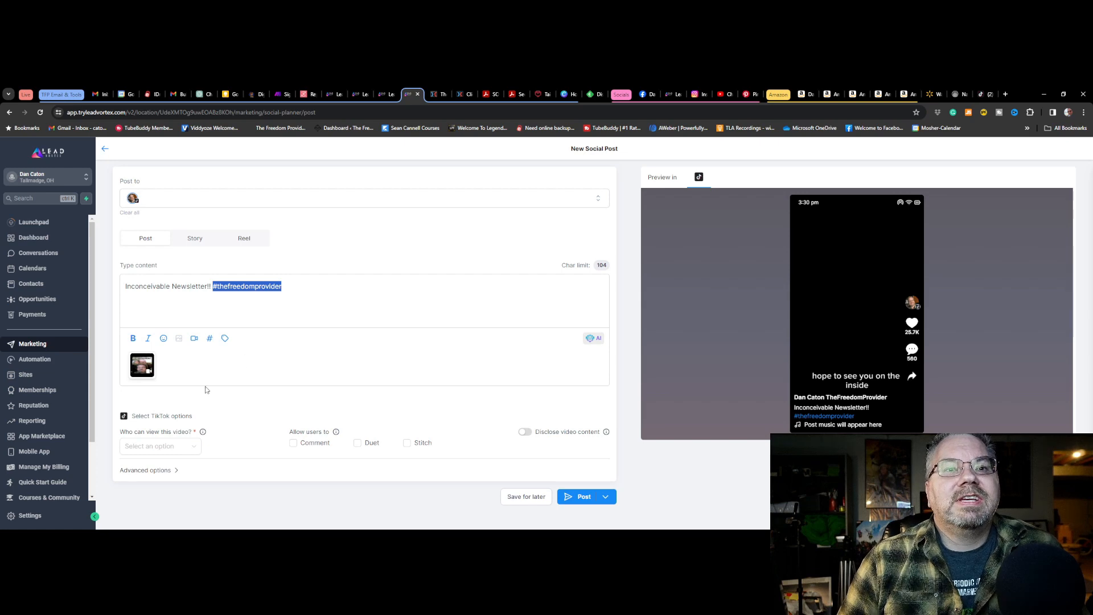
pyautogui.click(206, 441)
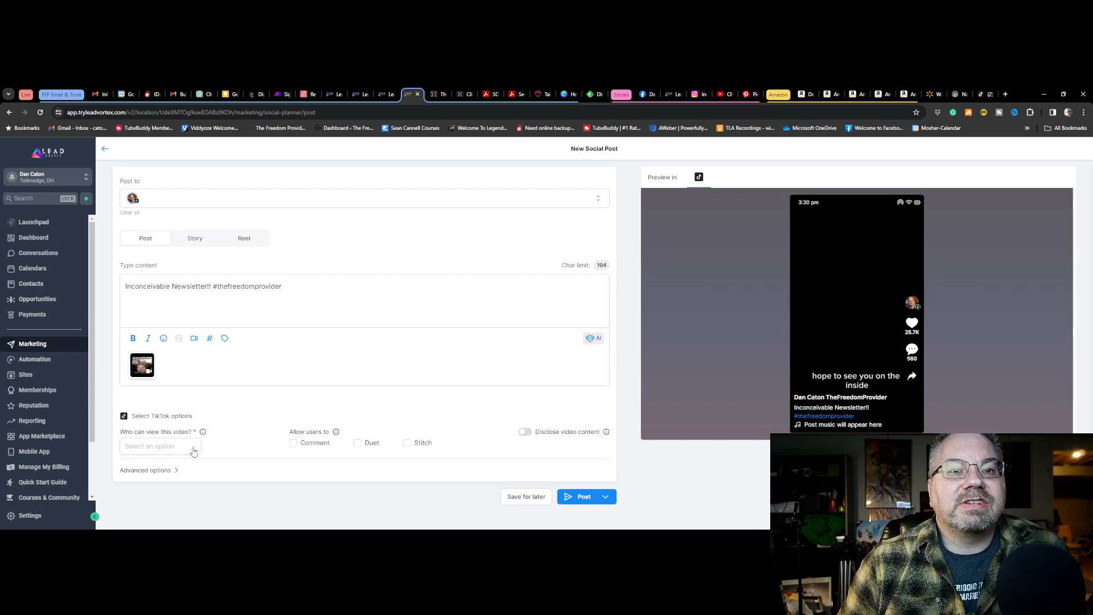
# Make the TikTok video viewable by Everyone and allow users to Comment, Duet and Stitch
pyautogui.click(195, 450)
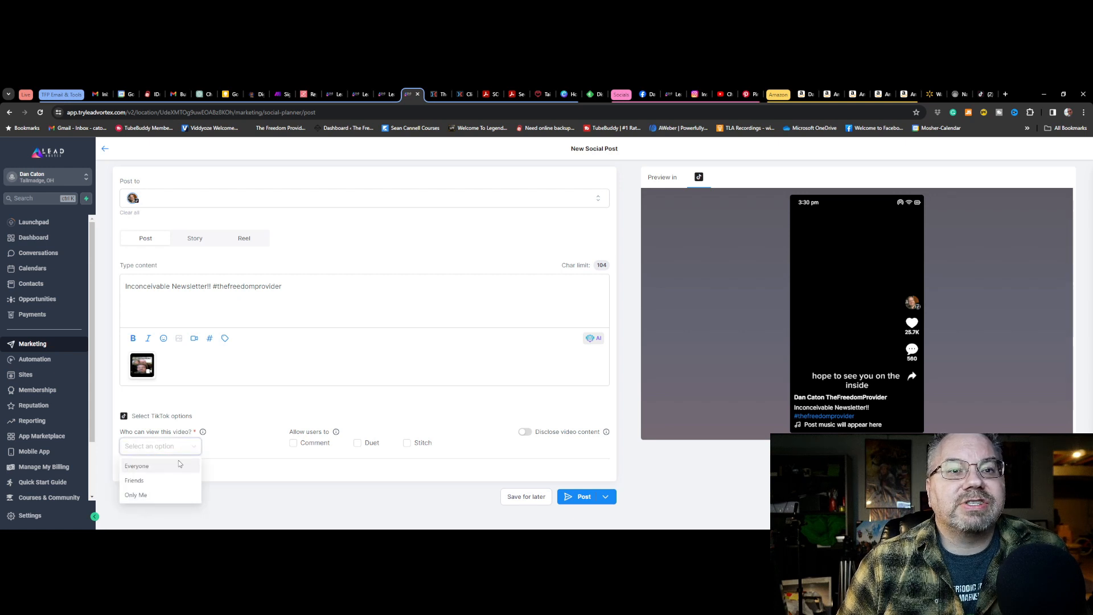
pyautogui.click(139, 467)
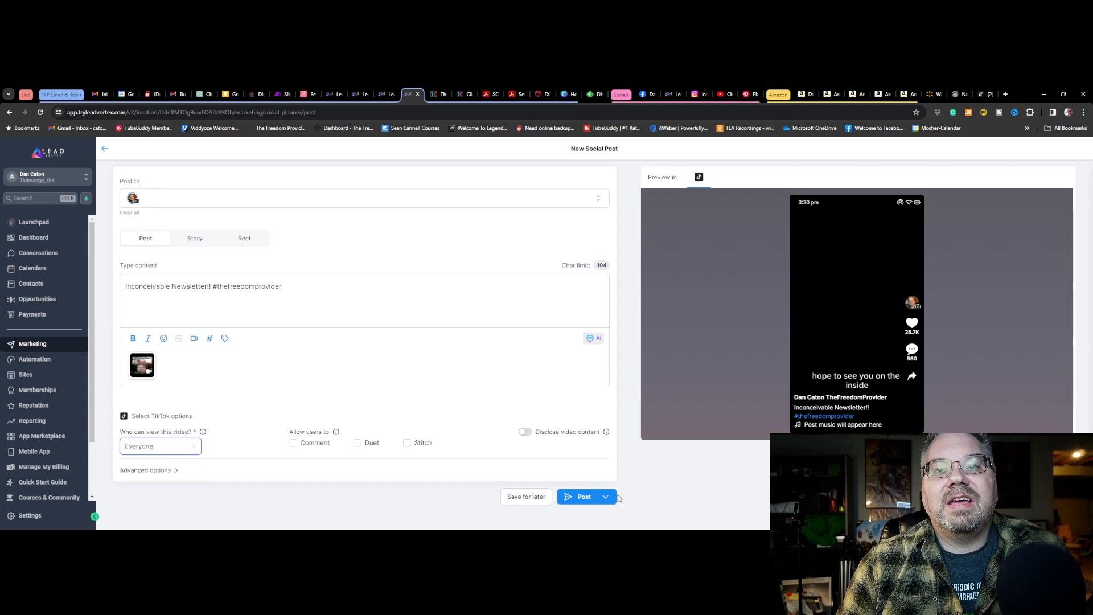
pyautogui.click(294, 444)
pyautogui.click(358, 444)
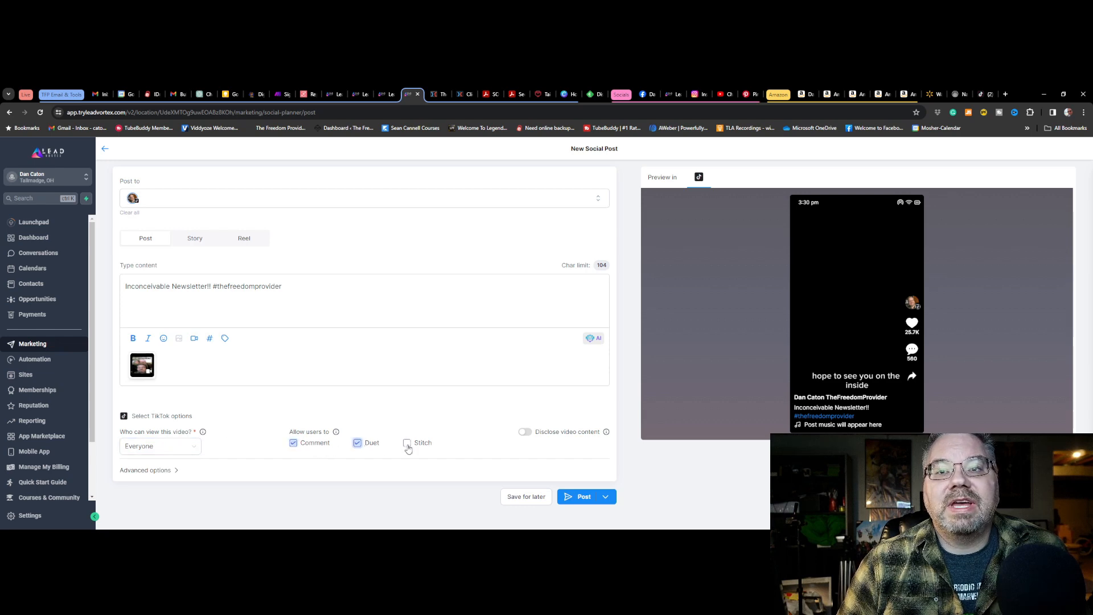
pyautogui.click(408, 446)
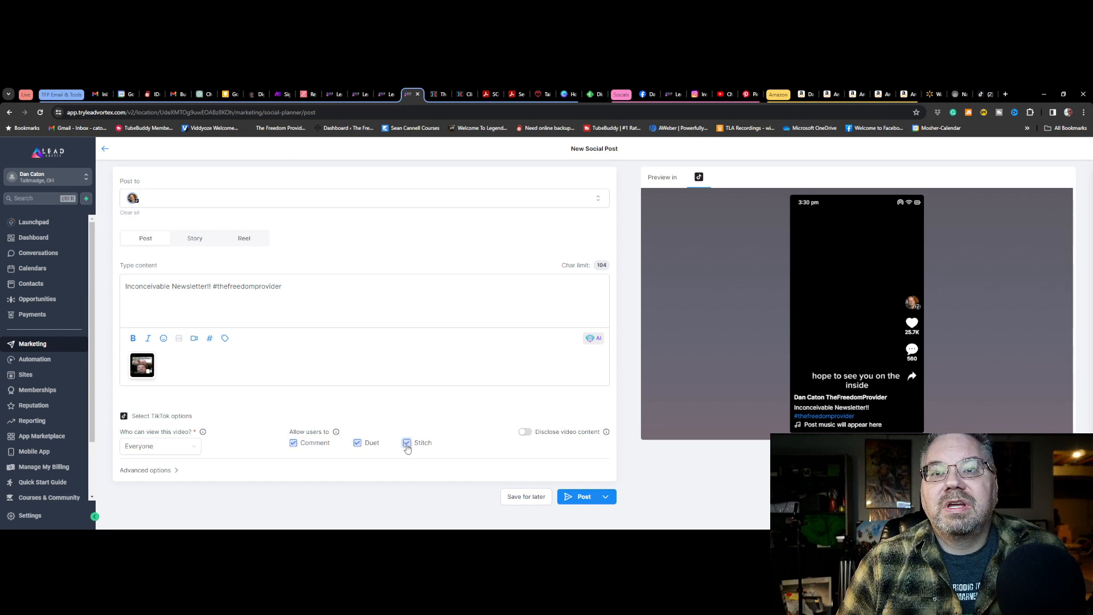
pyautogui.moveTo(337, 434)
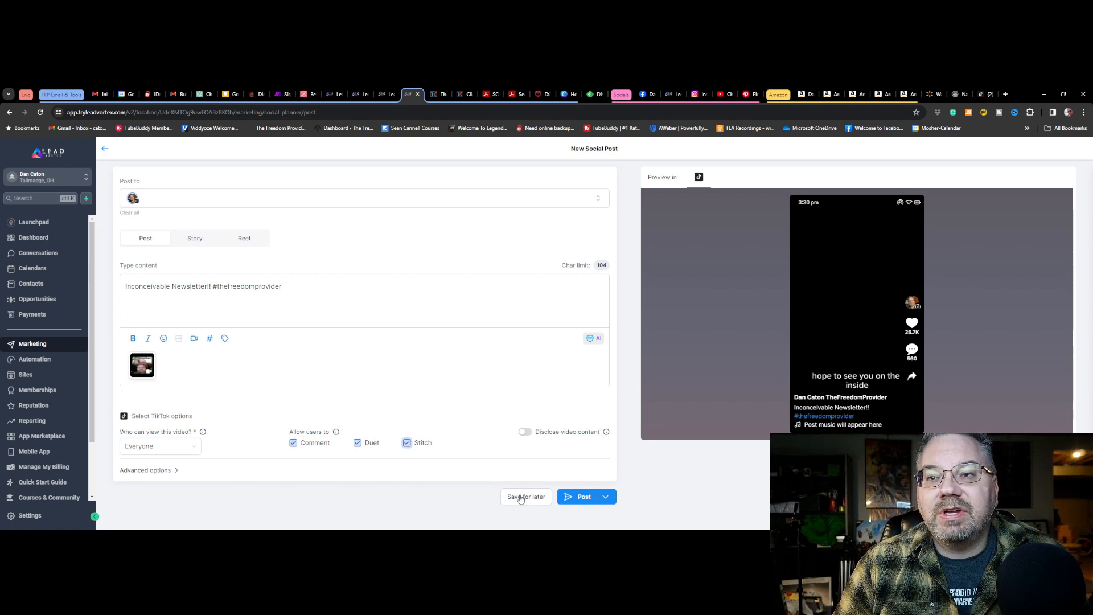
# Expand the post's advanced options and schedule the post for December 30, 2023 at 07:27 AM
pyautogui.click(156, 471)
pyautogui.scroll(-1, 228, 479)
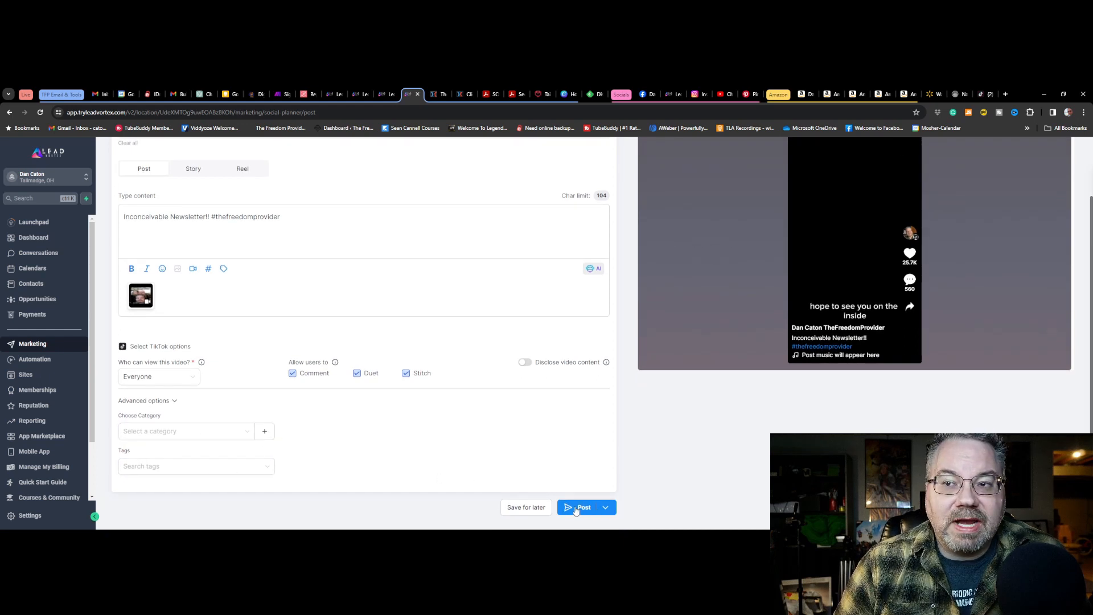
pyautogui.click(607, 510)
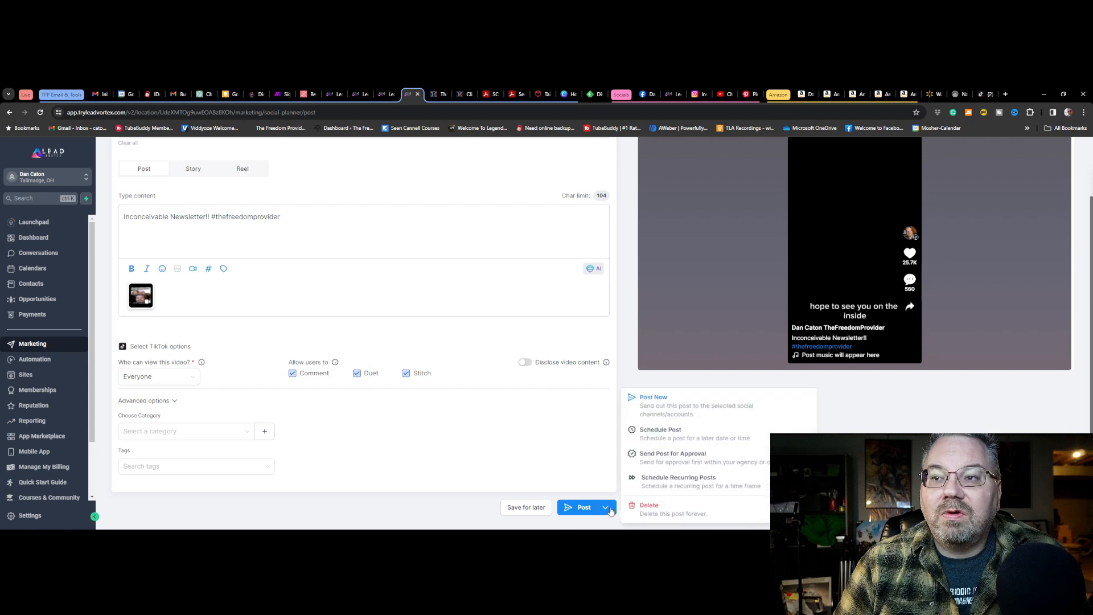
pyautogui.click(651, 438)
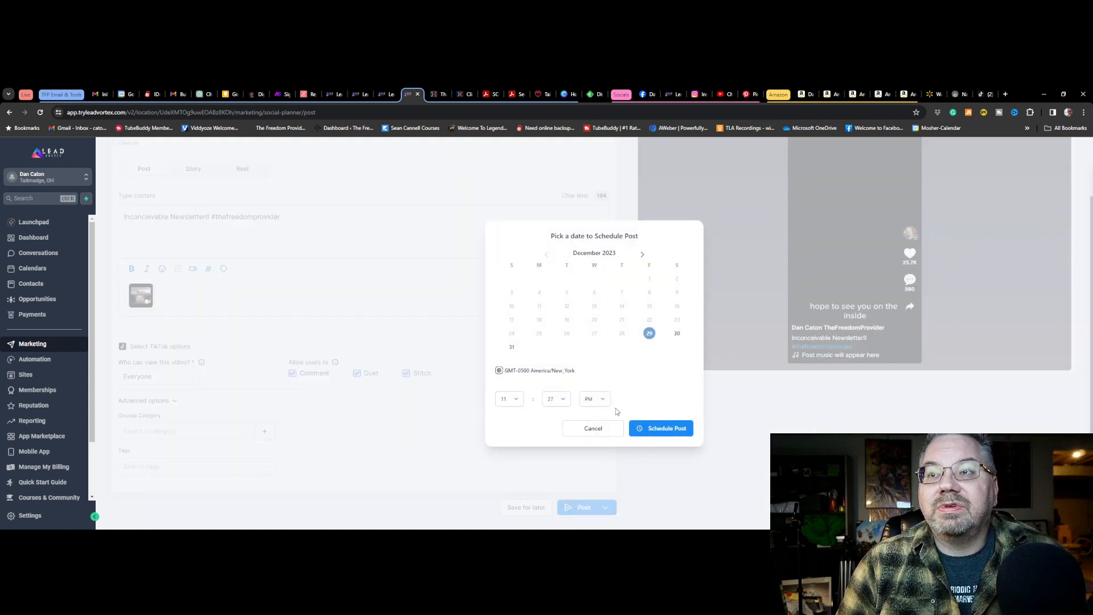
pyautogui.click(677, 334)
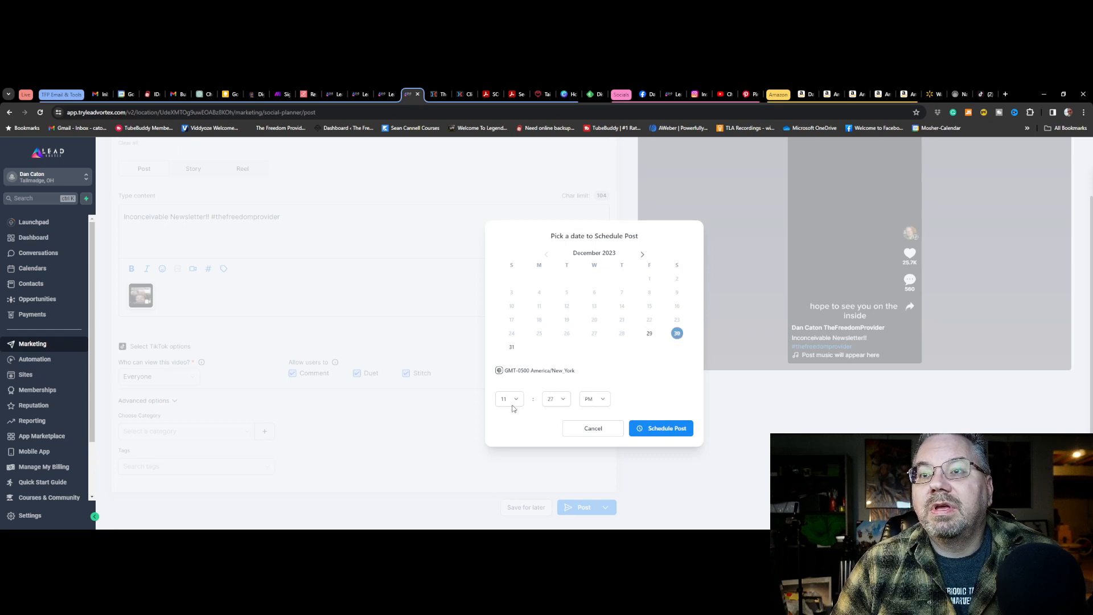
pyautogui.click(603, 400)
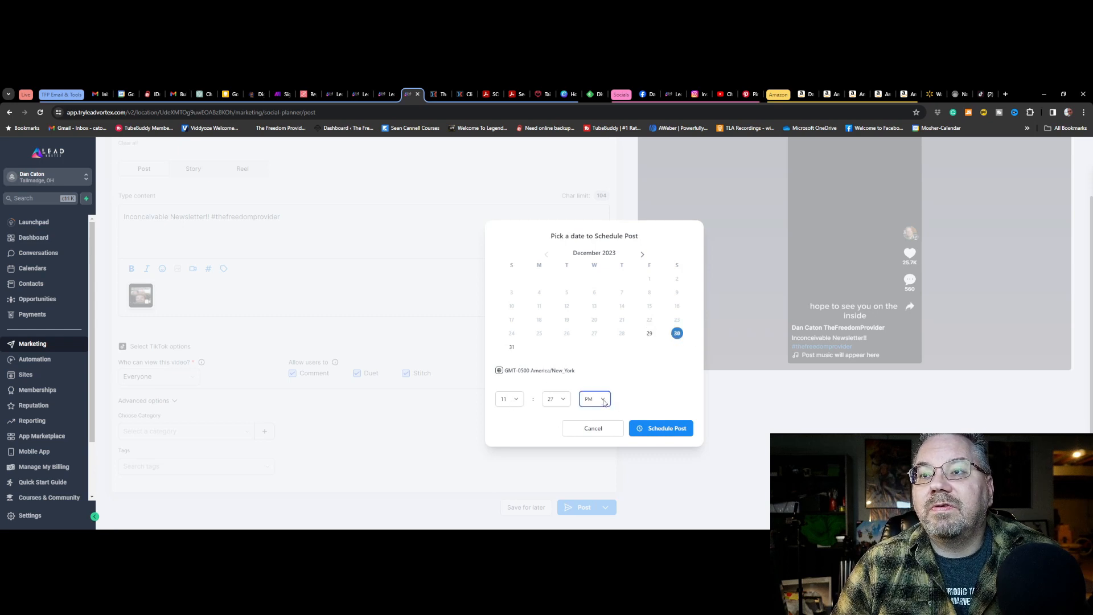
pyautogui.click(514, 403)
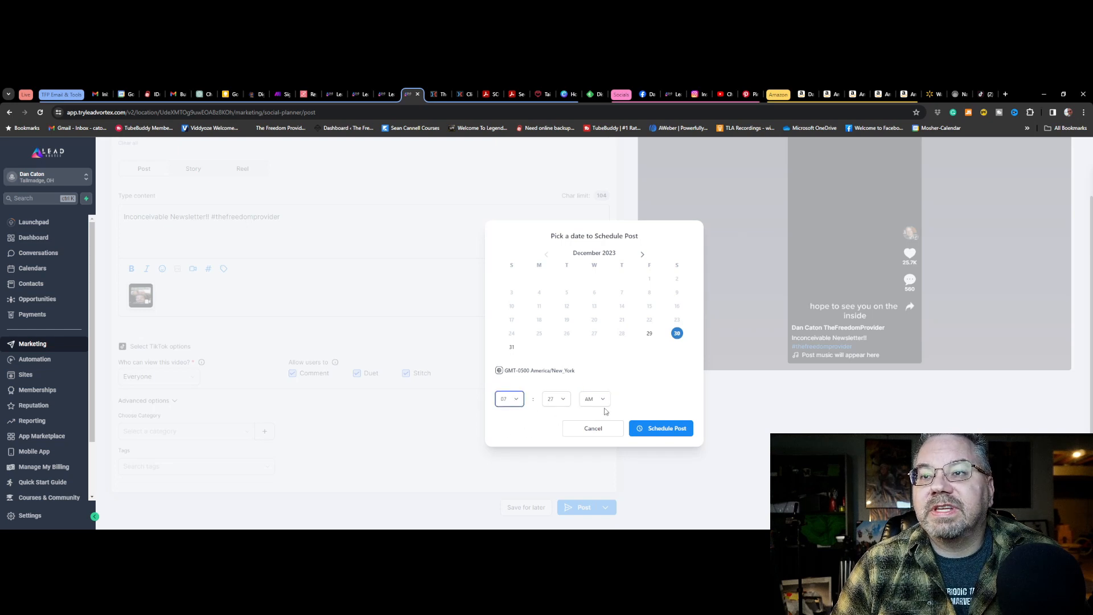
pyautogui.click(661, 429)
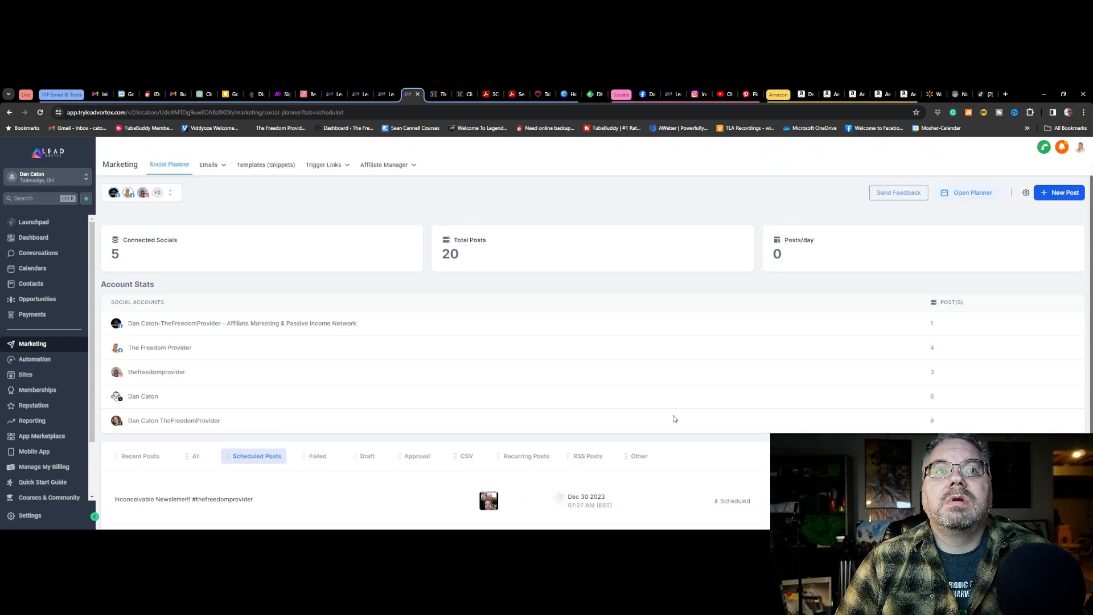
pyautogui.scroll(-3, 674, 419)
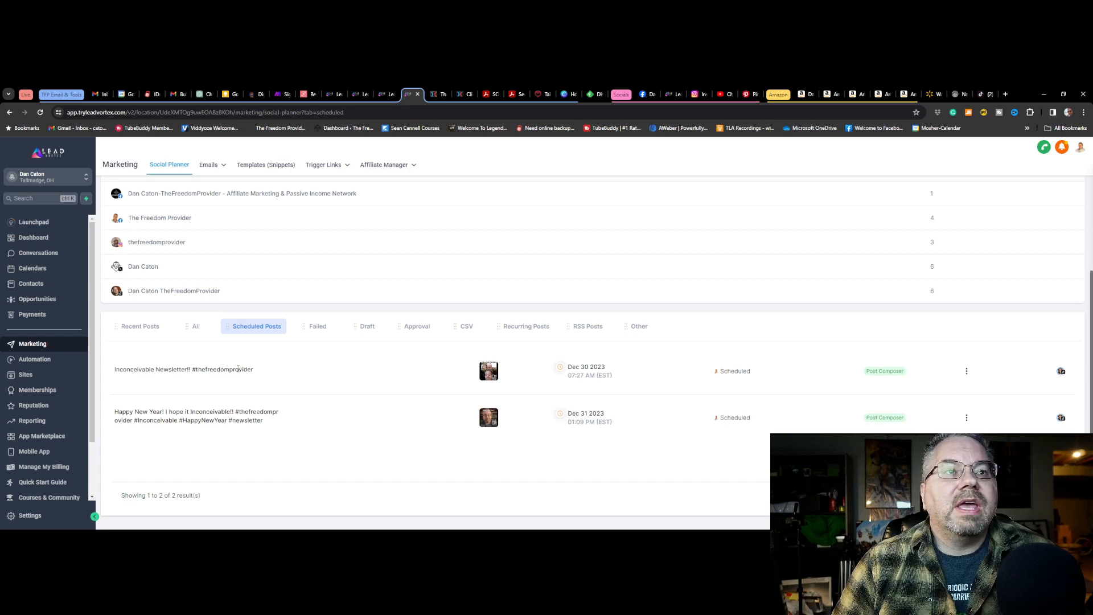
pyautogui.click(57, 268)
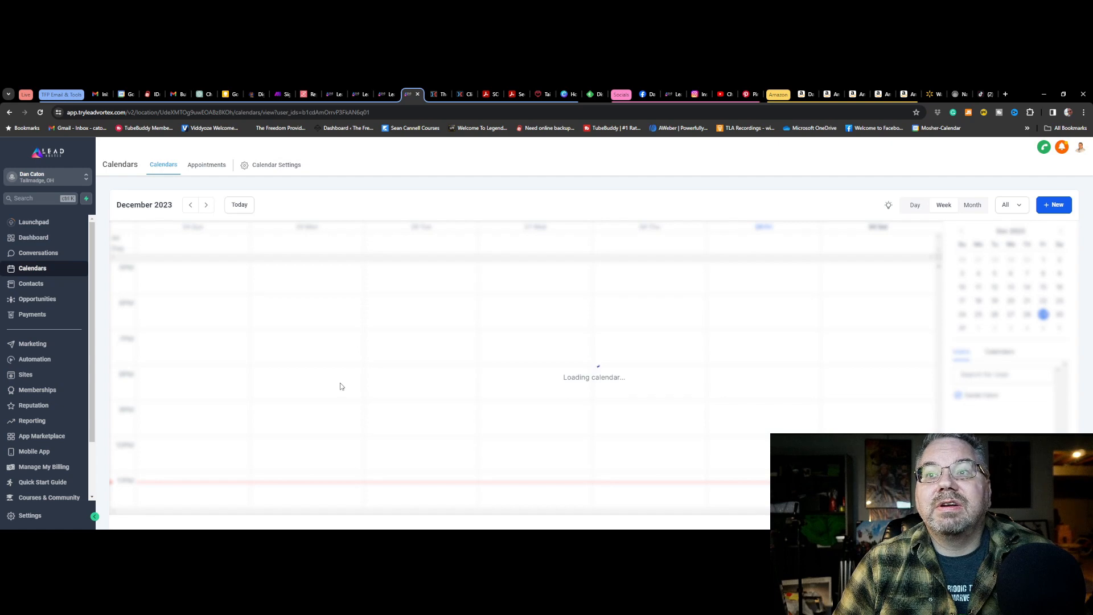
pyautogui.click(44, 345)
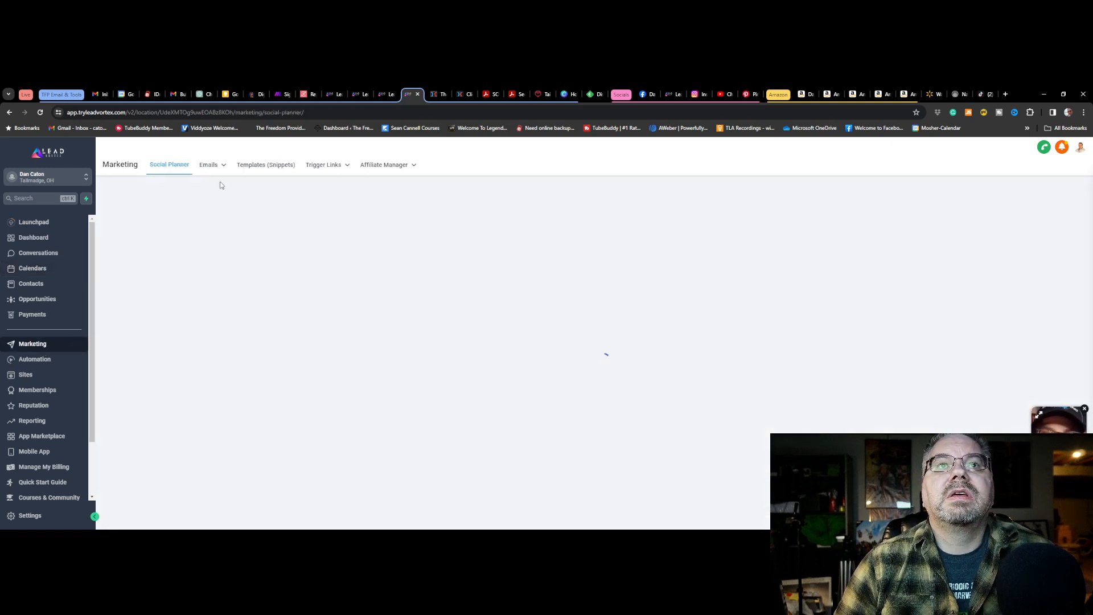
pyautogui.click(208, 164)
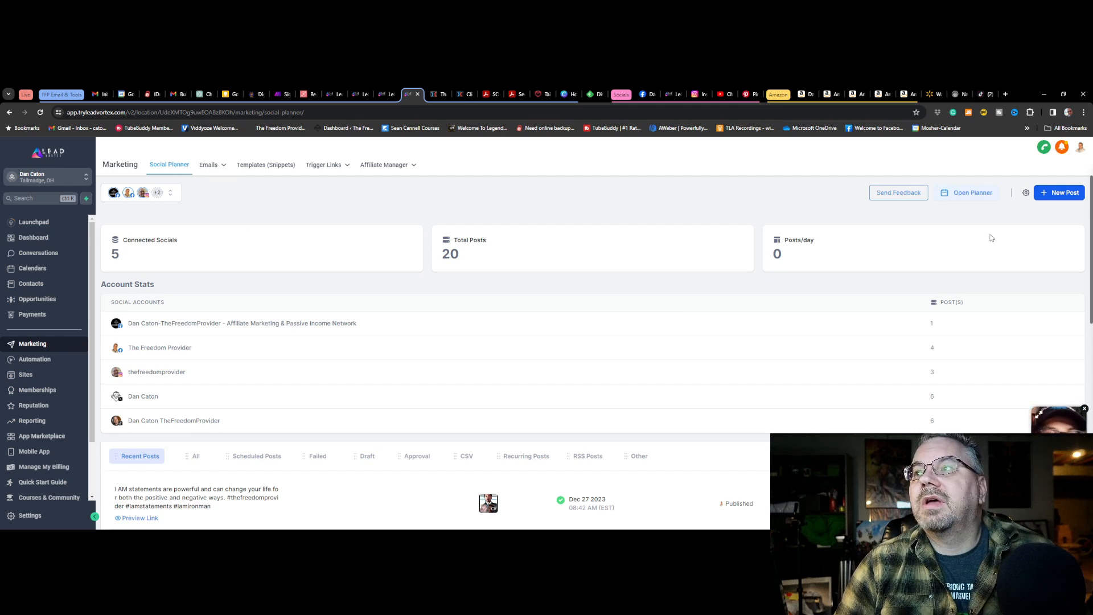
# Open the social planner's monthly calendar and review the published and scheduled posts for December 2023
pyautogui.click(968, 193)
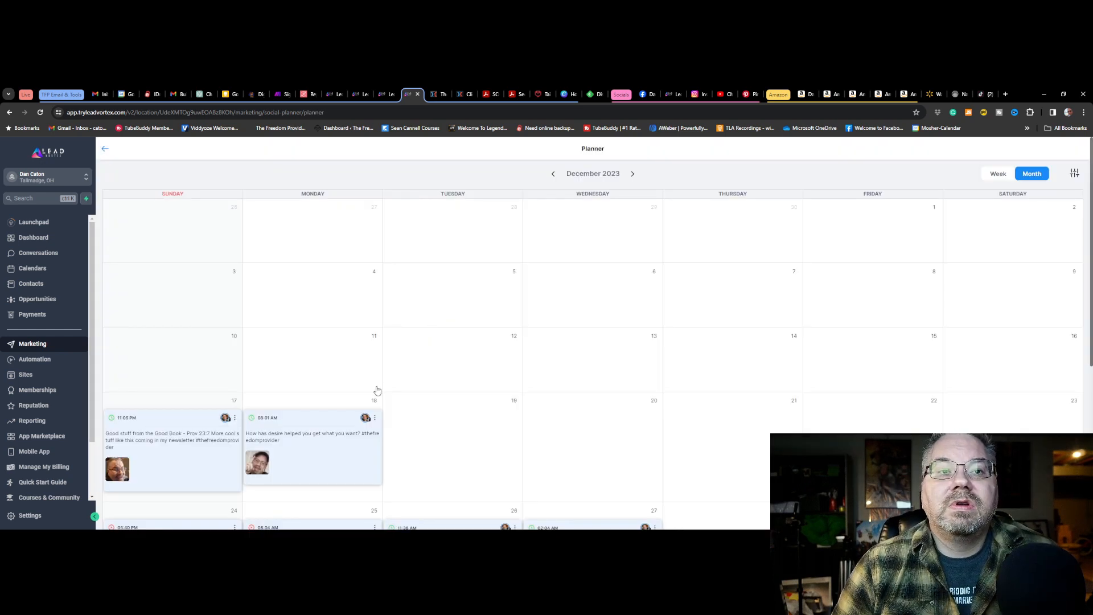
pyautogui.scroll(-5, 319, 432)
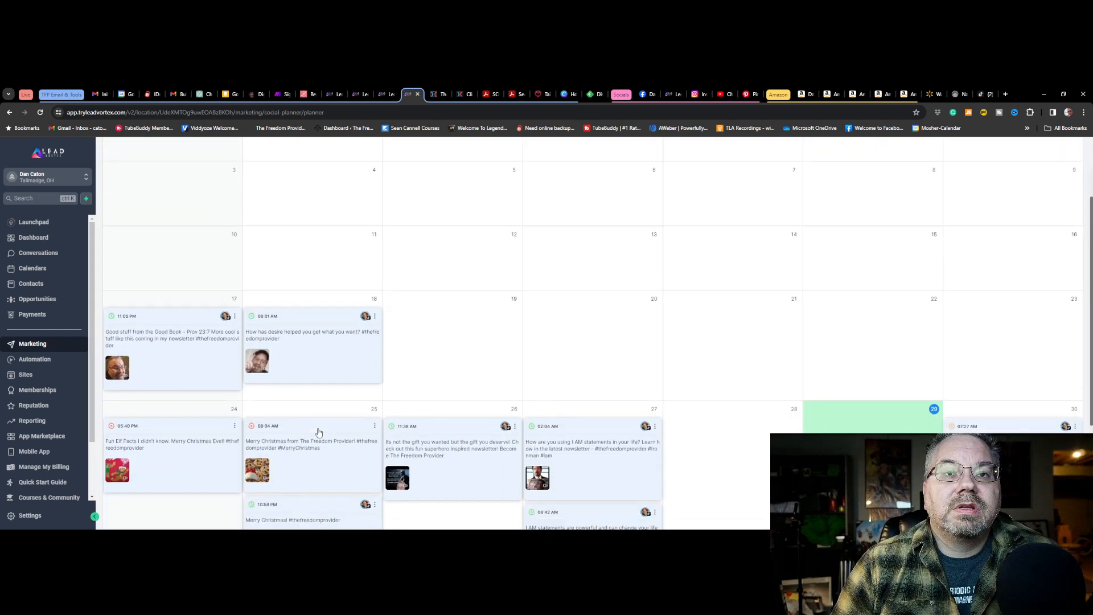
pyautogui.scroll(3, 319, 432)
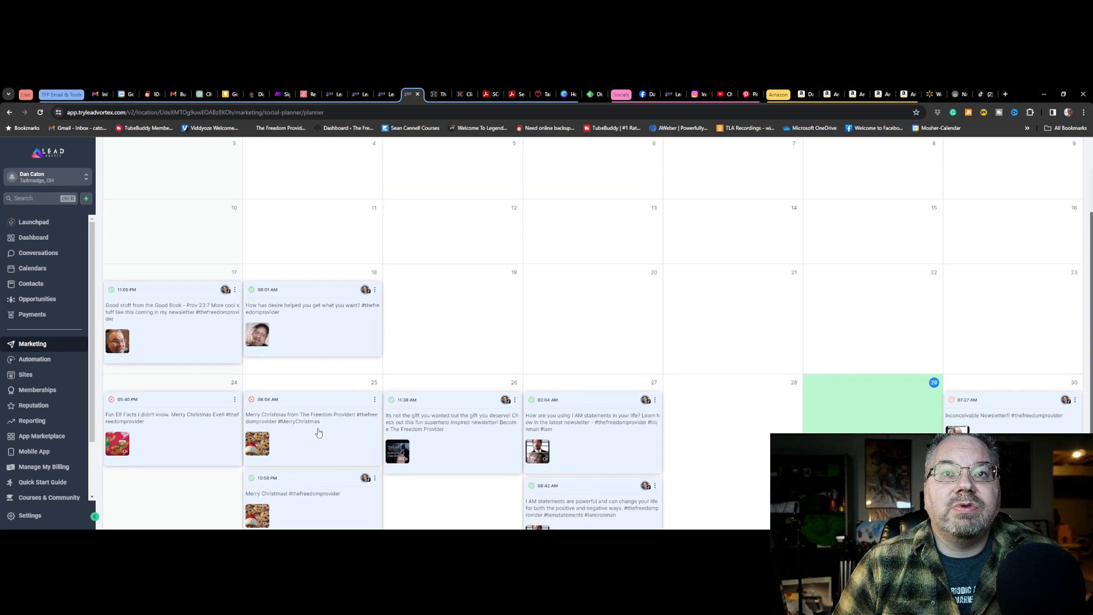
pyautogui.scroll(-3, 317, 431)
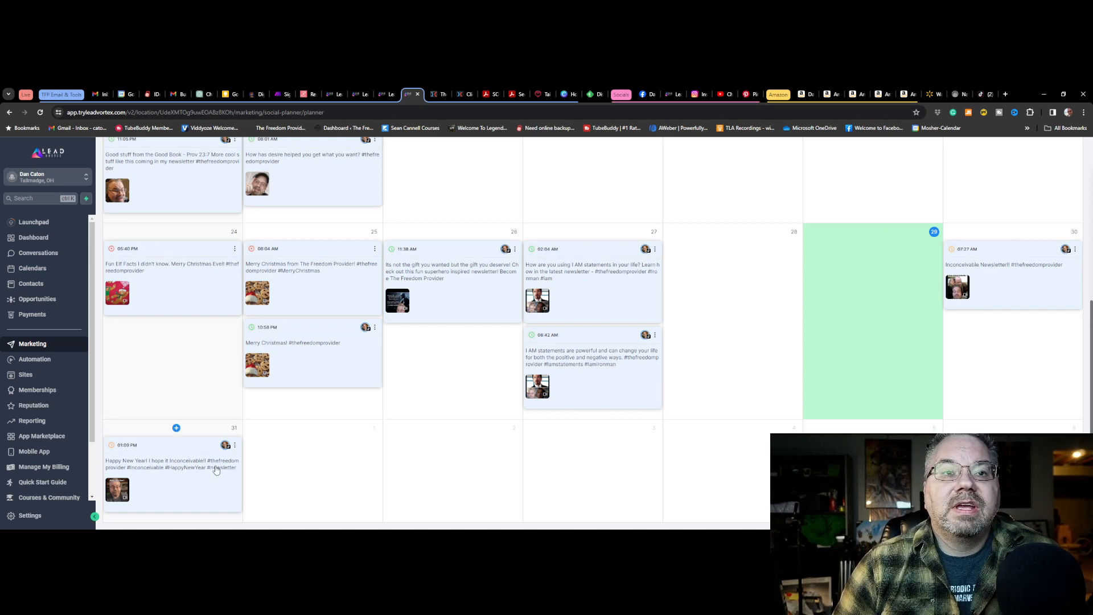
pyautogui.scroll(5, 295, 451)
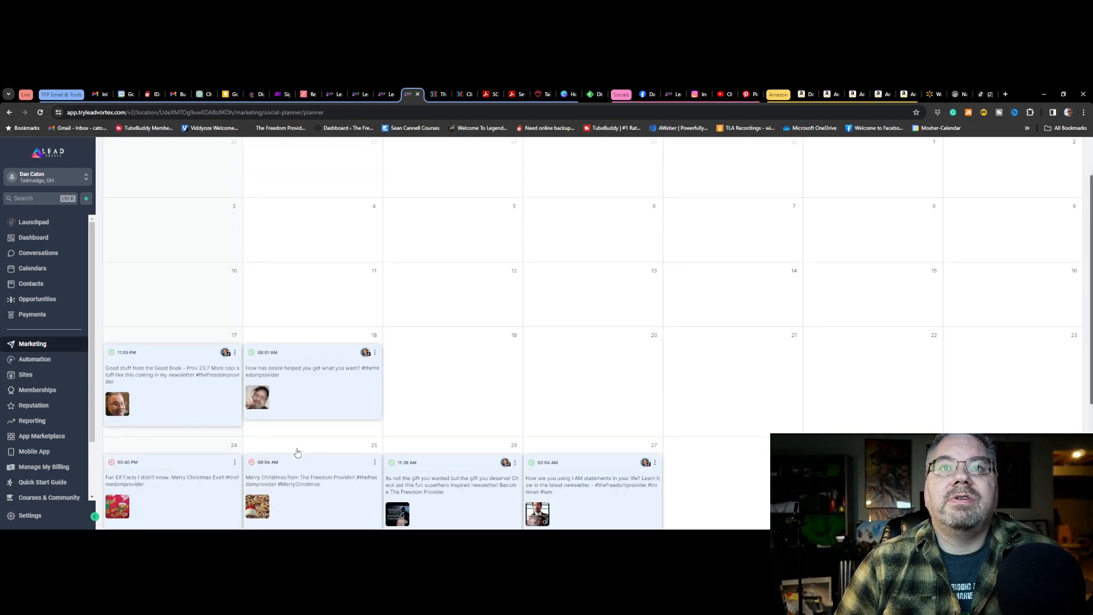